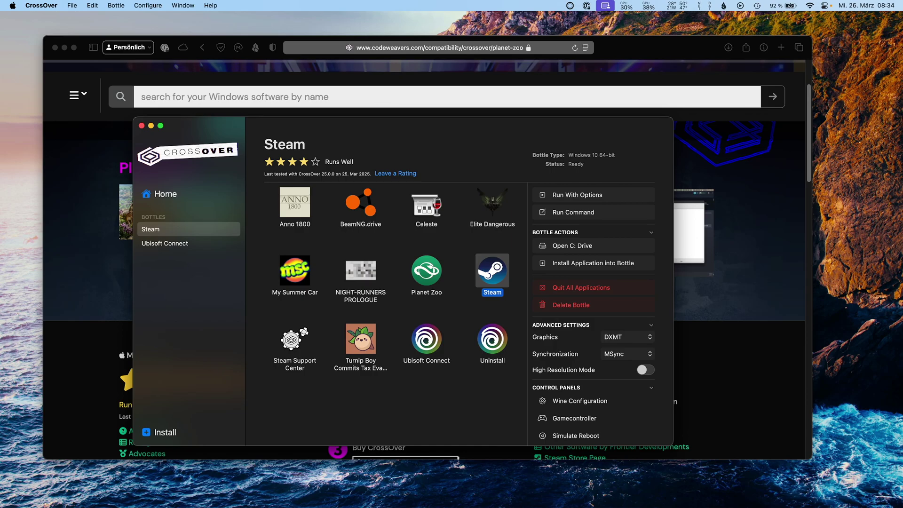
Step: Select Steam in the CrossOver bottle and bring up its Run with Options dialog
{"action": "left_click", "coordinate": [427, 270]}
{"action": "left_click", "coordinate": [493, 271]}
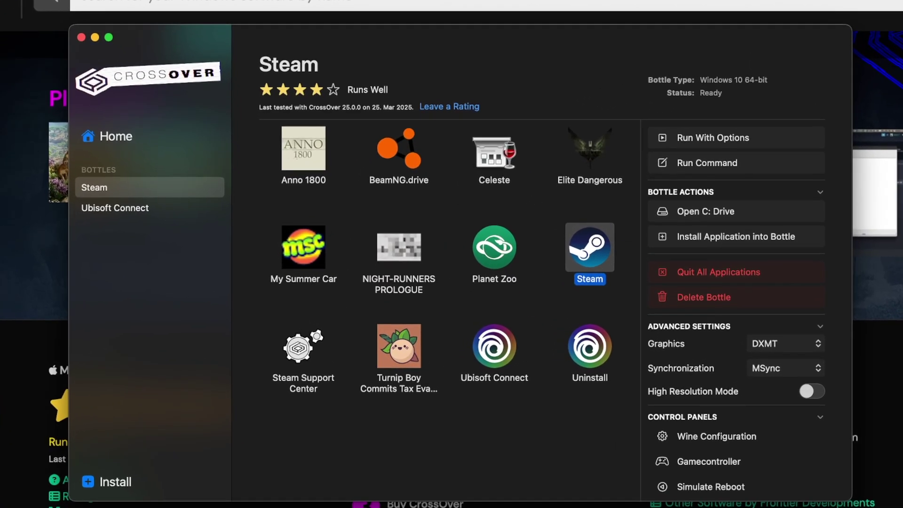
{"action": "right_click", "coordinate": [498, 269]}
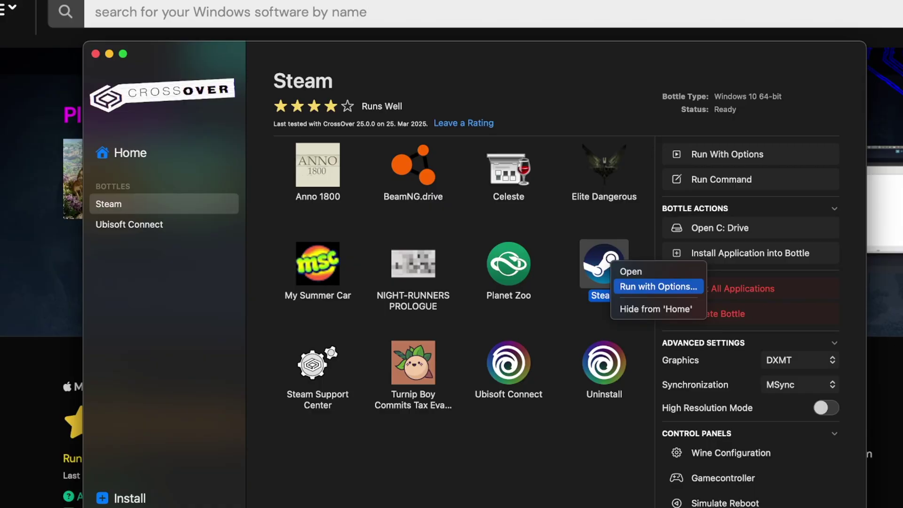
{"action": "left_click", "coordinate": [657, 283]}
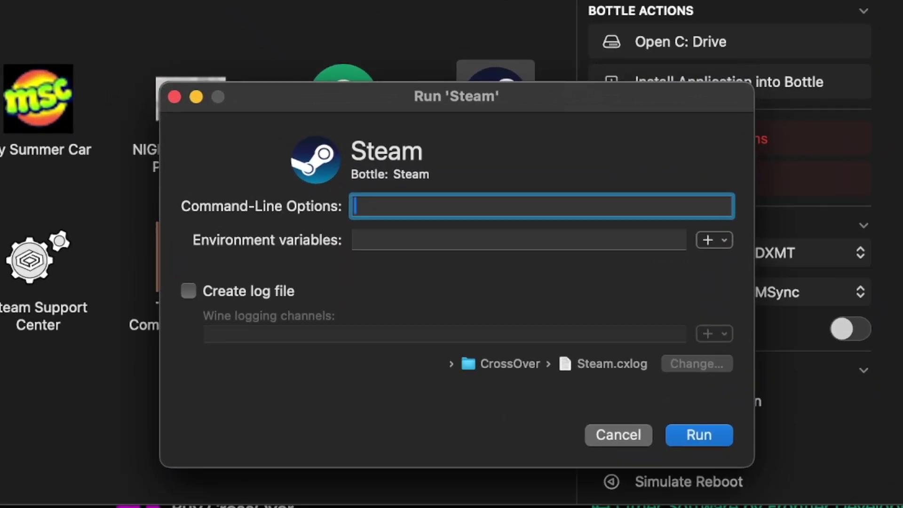
Step: Add the Metal Performance HUD variable MTL_HUD_ENABLED=1 and run Steam
{"action": "left_click", "coordinate": [714, 240]}
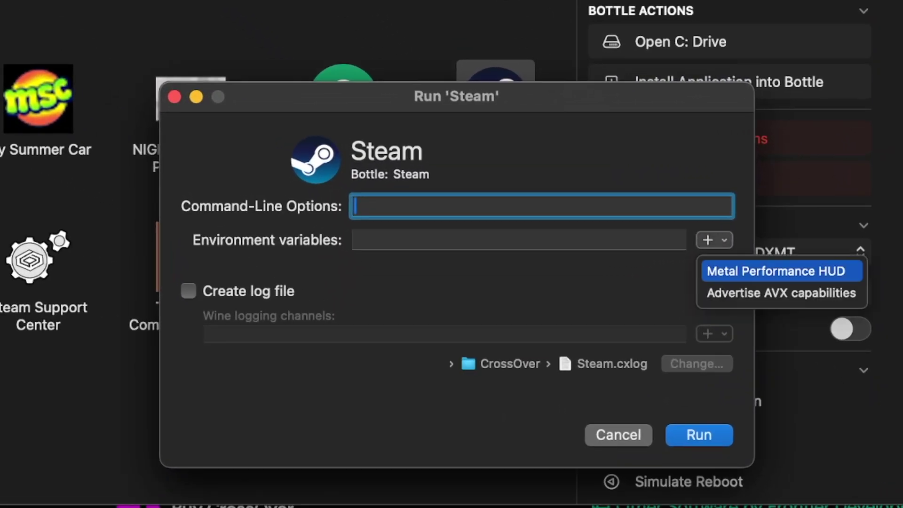
{"action": "left_click", "coordinate": [776, 271]}
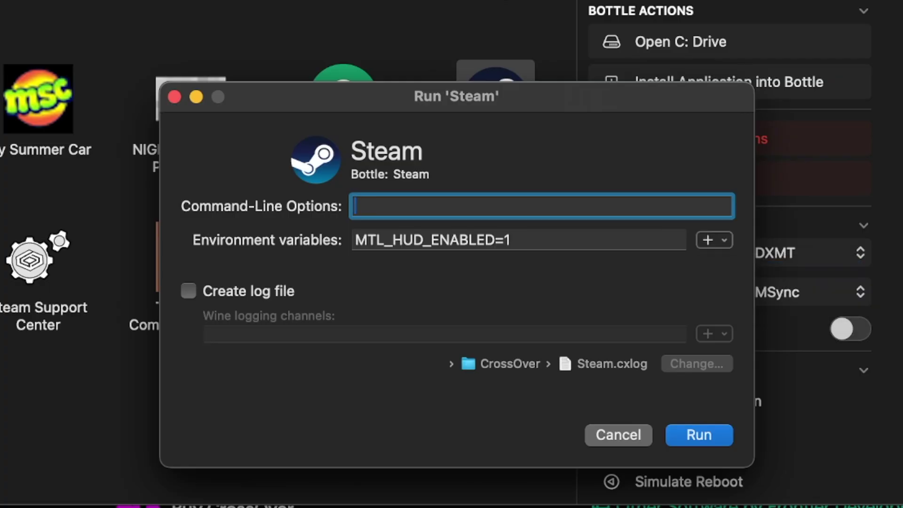
{"action": "left_click", "coordinate": [714, 240]}
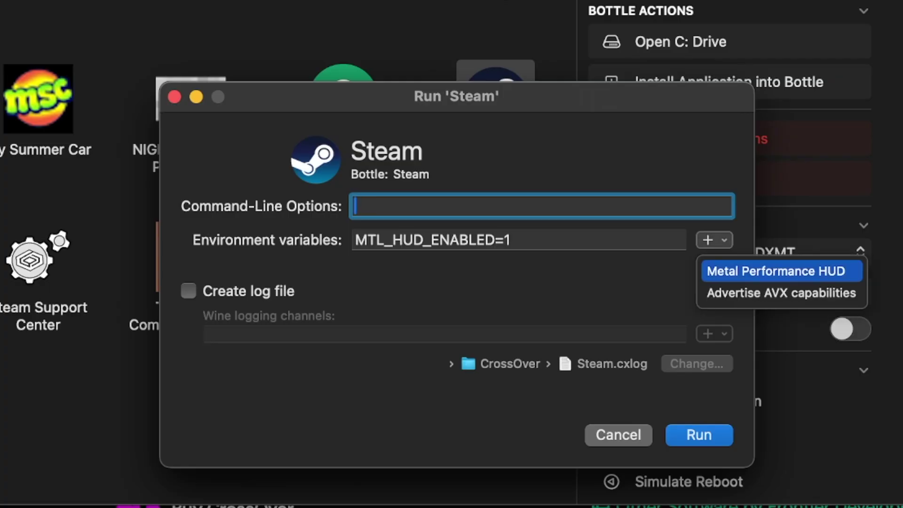
{"action": "key", "text": "Return"}
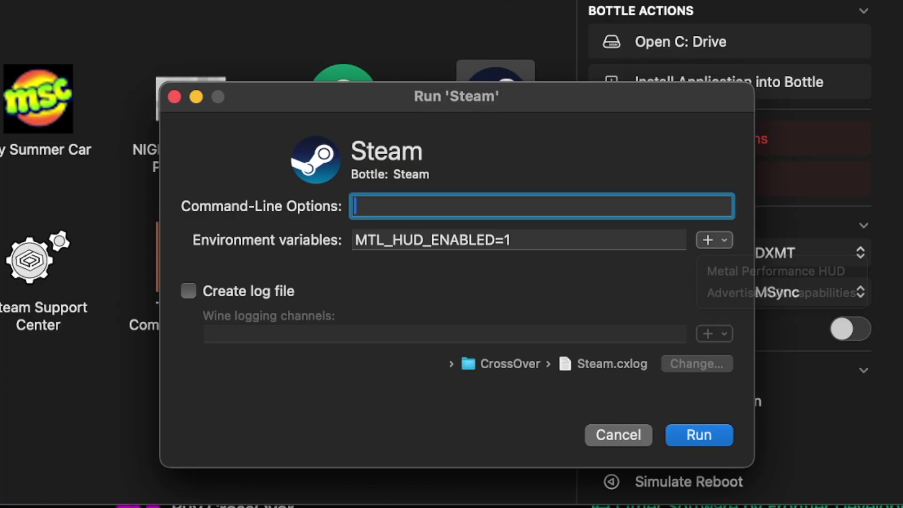
{"action": "left_click", "coordinate": [510, 240]}
{"action": "key", "text": "super+a"}
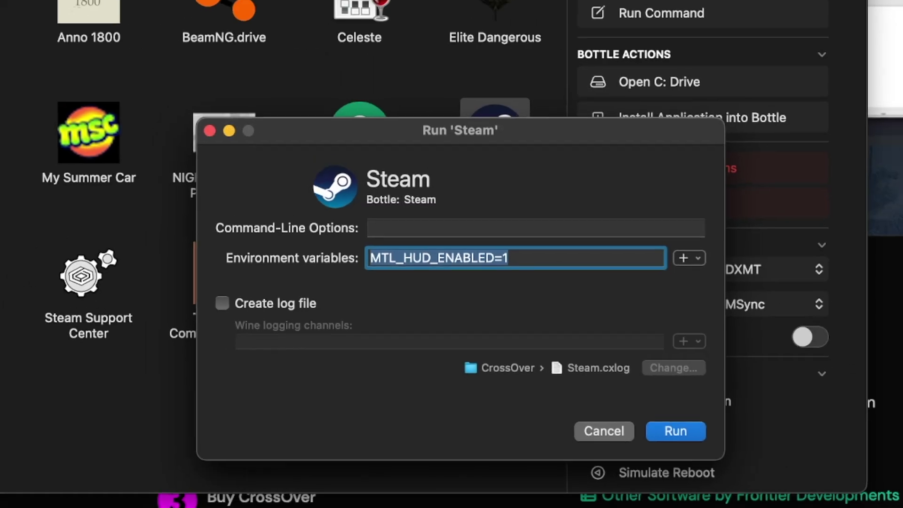
{"action": "key", "text": "Return"}
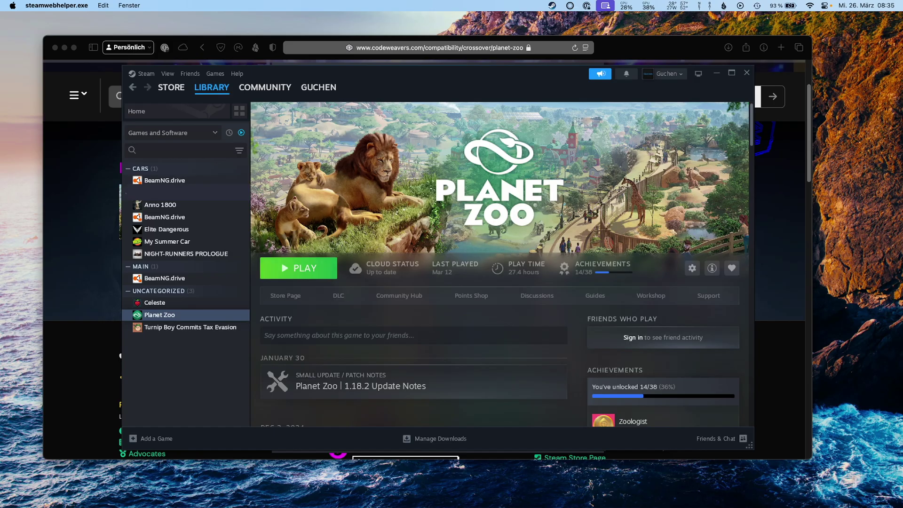
Step: Launch Planet Zoo from the Steam Library with the PLAY button
{"action": "left_click", "coordinate": [298, 268]}
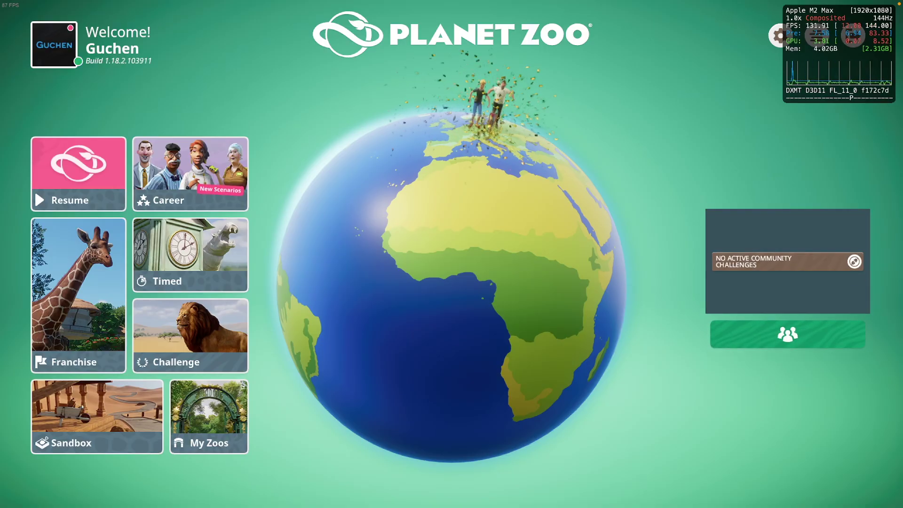
Step: Open the Challenge mode save list in Planet Zoo
{"action": "left_click", "coordinate": [190, 335]}
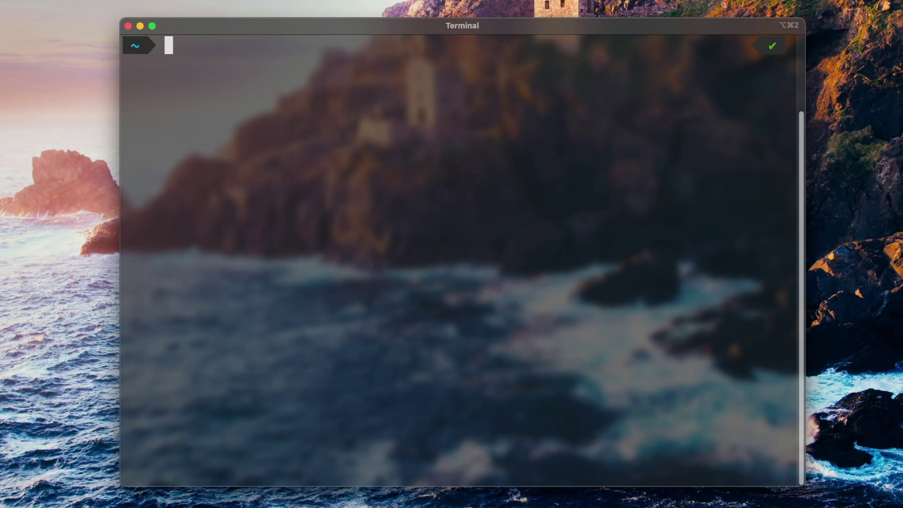
Step: Run launchctl setenv MTL_HUD_ENABLED 1, then the same command with 0
{"action": "type", "text": "/bin/launchctl setenv MTL_HUD_ENABLED 1"}
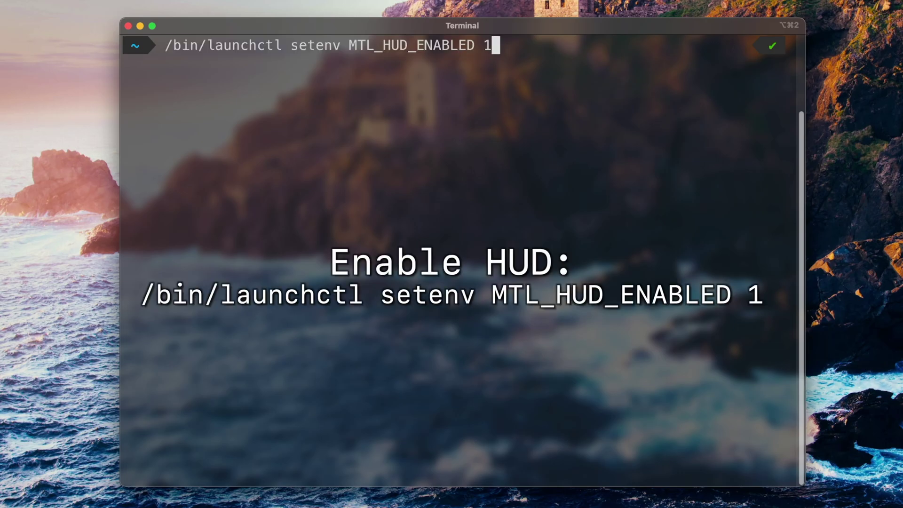
{"action": "key", "text": "Return"}
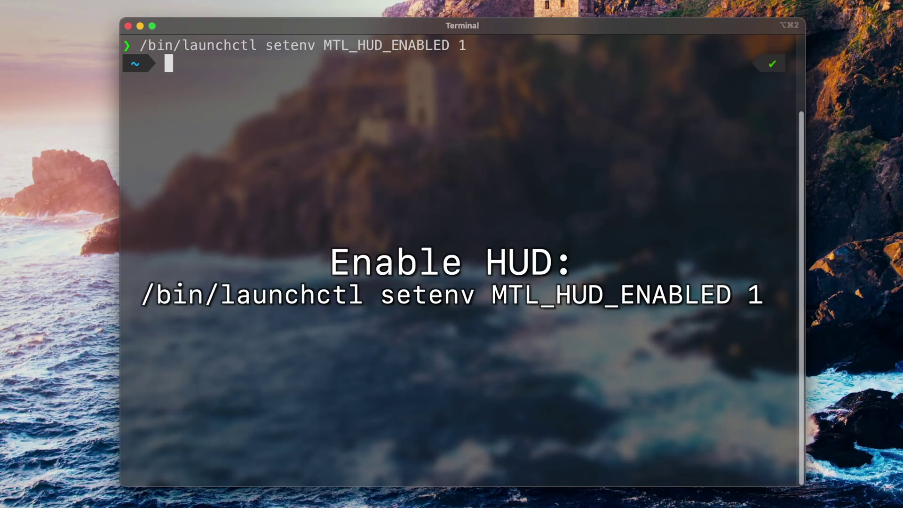
{"action": "type", "text": "/bin/launchctl setenv MTL_HUD_ENABLED 1"}
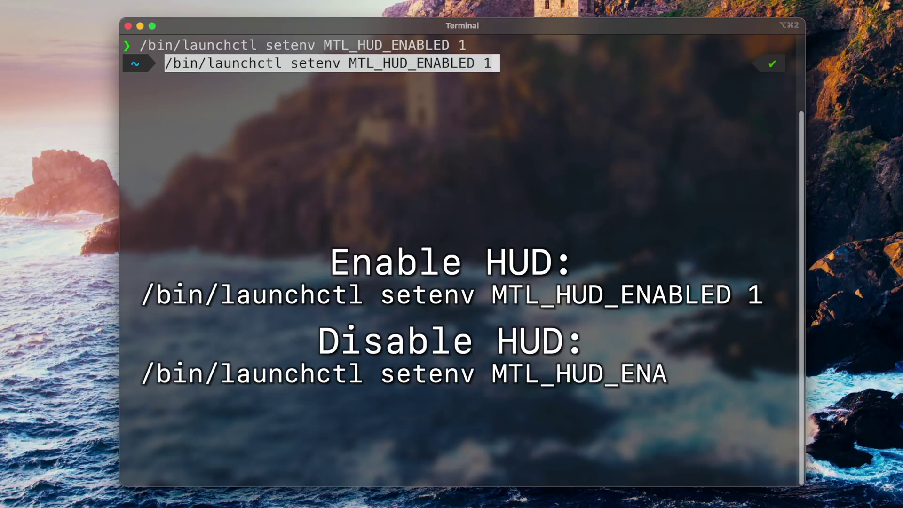
{"action": "key", "text": "BackSpace"}
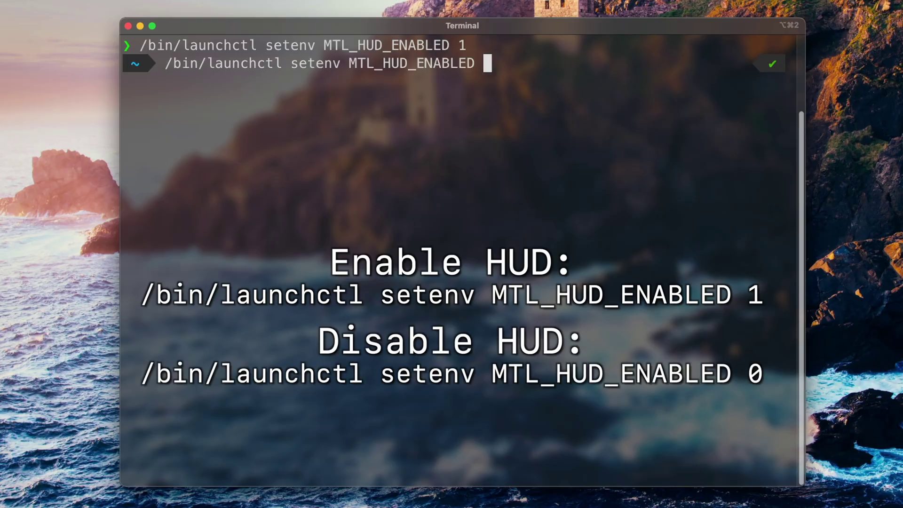
{"action": "type", "text": "0"}
{"action": "key", "text": "Return"}
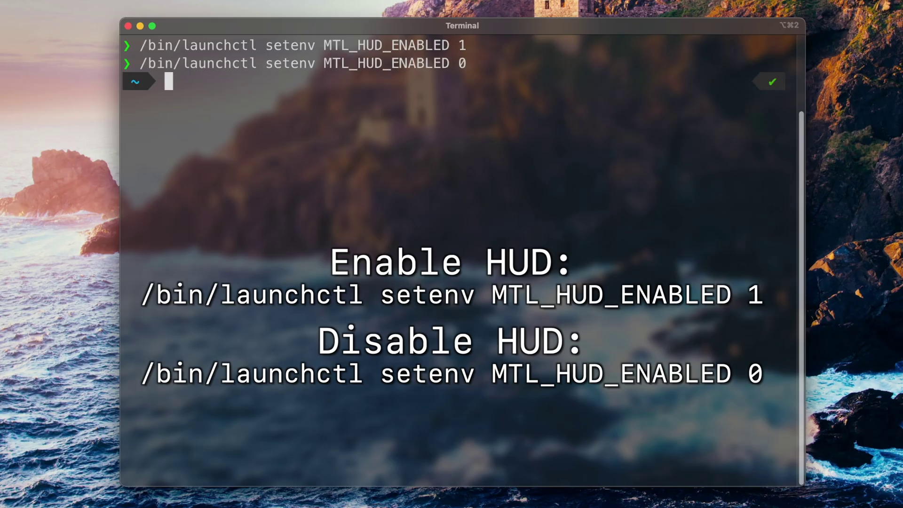
Step: Edit the command into /bin/launchctl getenv MTL_HUD_ENABLED and run it to confirm 0
{"action": "type", "text": "/bin/launchctl setenv MTL_HUD_ENABLED 1"}
{"action": "key", "text": "Left"}
{"action": "key", "text": "Left"}
{"action": "key", "text": "Left"}
{"action": "key", "text": "Left"}
{"action": "key", "text": "Left"}
{"action": "key", "text": "Left"}
{"action": "key", "text": "Left"}
{"action": "key", "text": "Left"}
{"action": "key", "text": "Left"}
{"action": "key", "text": "Left"}
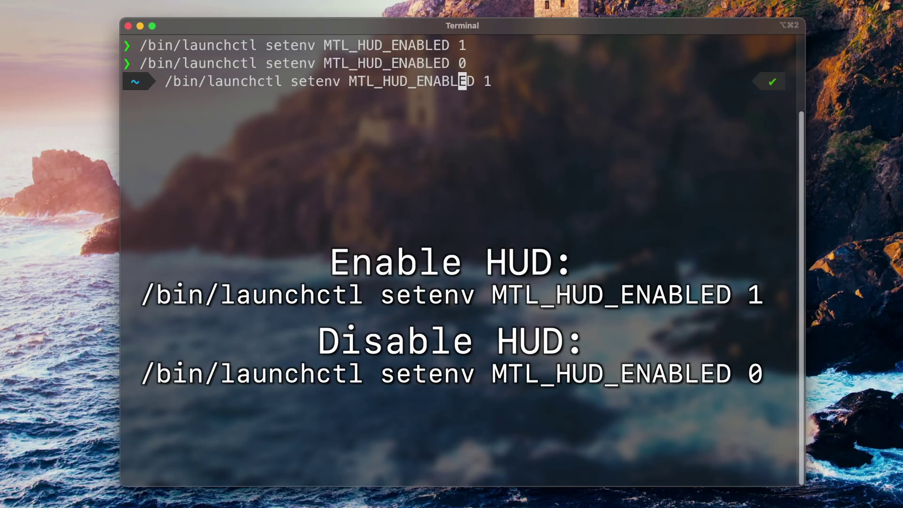
{"action": "key", "text": "Left"}
{"action": "key", "text": "Left"}
{"action": "key", "text": "Left"}
{"action": "key", "text": "Left"}
{"action": "key", "text": "Left"}
{"action": "key", "text": "Left"}
{"action": "key", "text": "Left"}
{"action": "key", "text": "Left"}
{"action": "key", "text": "Left"}
{"action": "key", "text": "Left"}
{"action": "key", "text": "Left"}
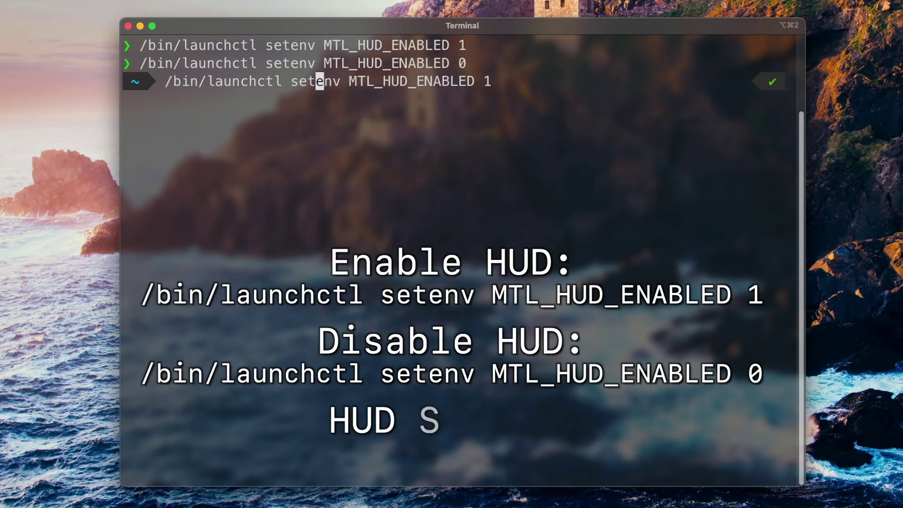
{"action": "key", "text": "Left"}
{"action": "key", "text": "Left"}
{"action": "key", "text": "BackSpace"}
{"action": "type", "text": "g"}
{"action": "key", "text": "Right"}
{"action": "key", "text": "Right"}
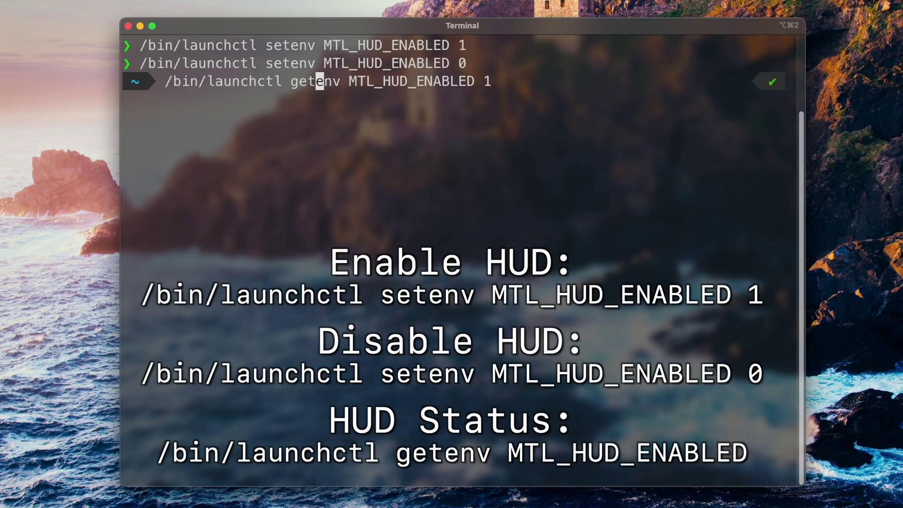
{"action": "key", "text": "Right"}
{"action": "key", "text": "Right"}
{"action": "key", "text": "Right"}
{"action": "key", "text": "Right"}
{"action": "key", "text": "Right"}
{"action": "key", "text": "Right"}
{"action": "key", "text": "Right"}
{"action": "key", "text": "Right"}
{"action": "key", "text": "Right"}
{"action": "key", "text": "Right"}
{"action": "key", "text": "Right"}
{"action": "key", "text": "Right"}
{"action": "key", "text": "Right"}
{"action": "key", "text": "Right"}
{"action": "key", "text": "Right"}
{"action": "key", "text": "Right"}
{"action": "key", "text": "Right"}
{"action": "key", "text": "Right"}
{"action": "key", "text": "Right"}
{"action": "key", "text": "Right"}
{"action": "key", "text": "Right"}
{"action": "key", "text": "BackSpace"}
{"action": "key", "text": "BackSpace"}
{"action": "key", "text": "Return"}
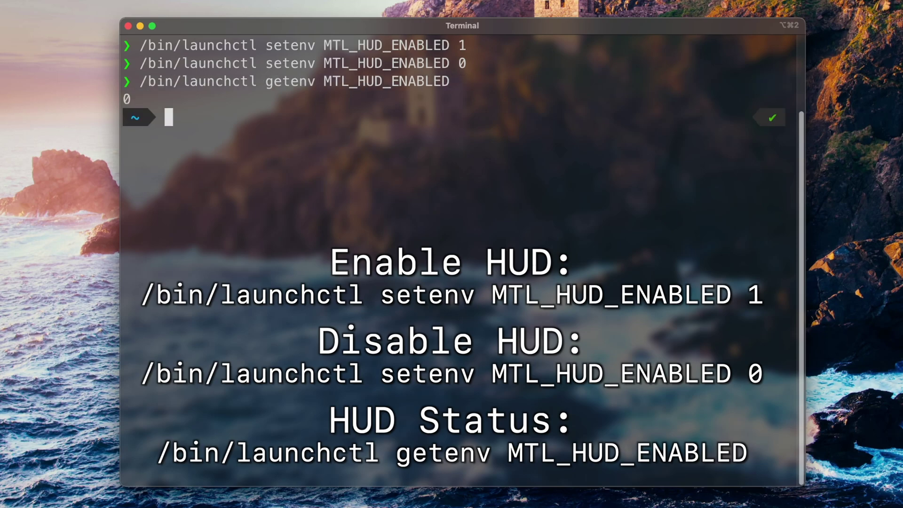